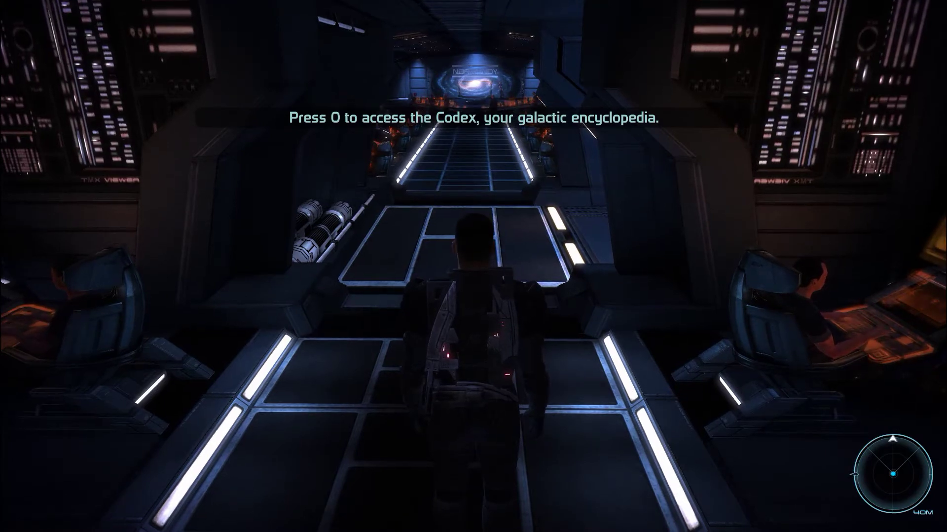
Pause Mass Effect and go to the game's save screen
key("Escape")
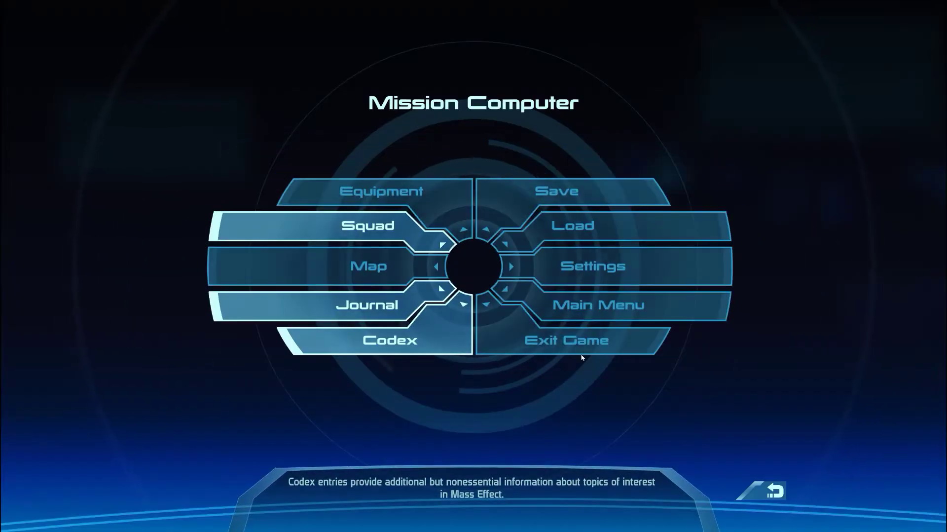
left_click(556, 191)
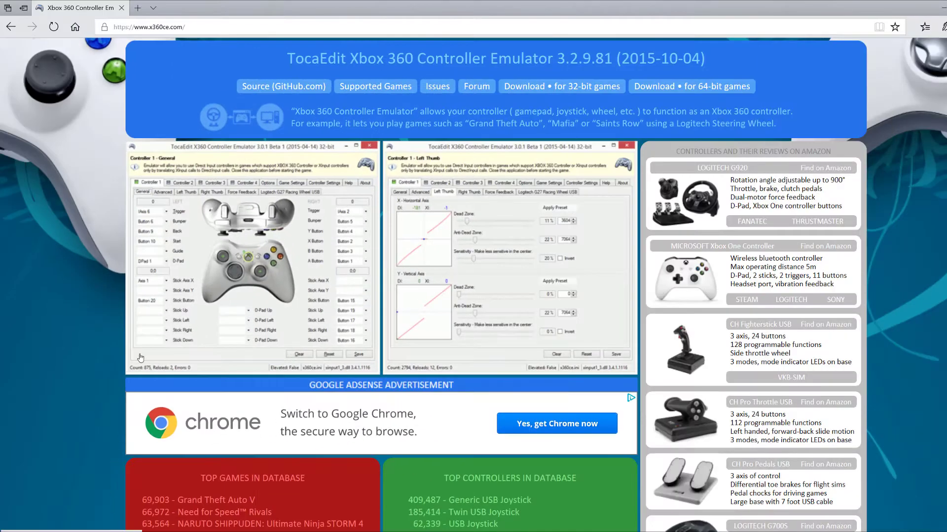
left_click(142, 27)
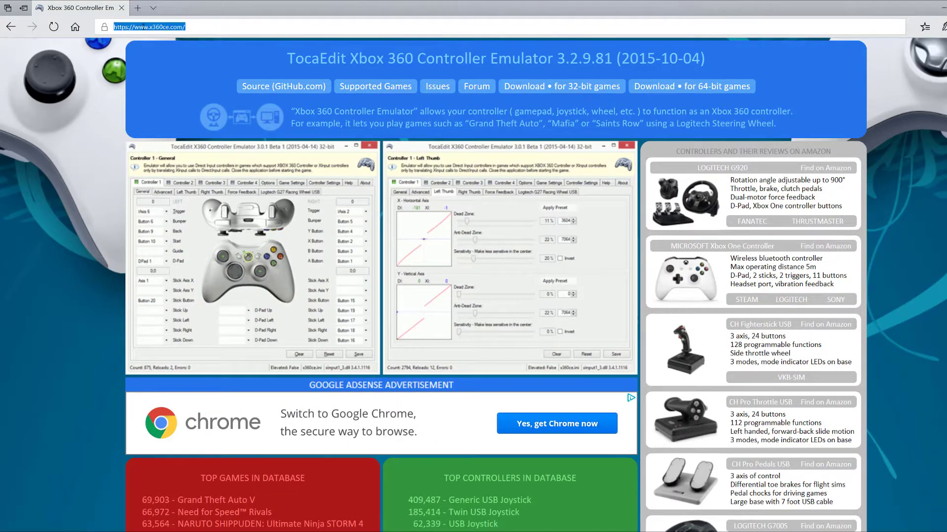
left_click(207, 26)
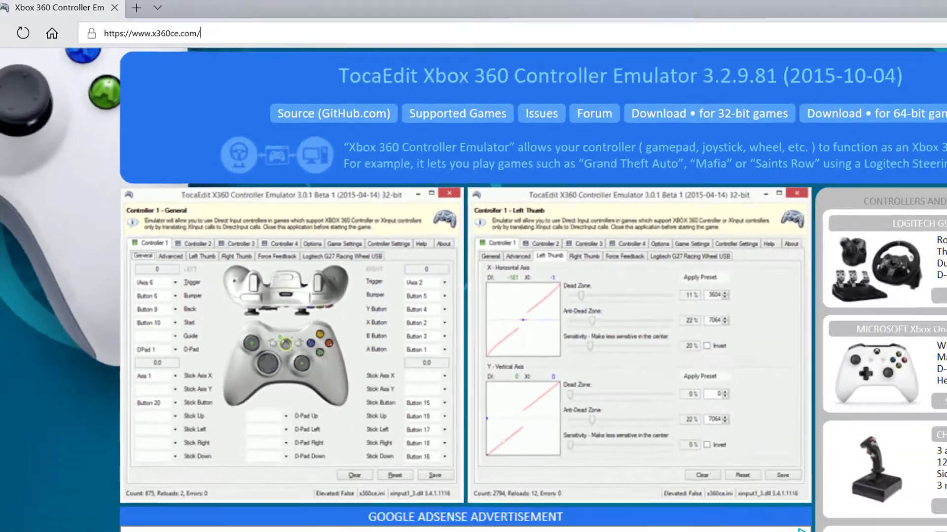
scroll(561, 500, "down", 5)
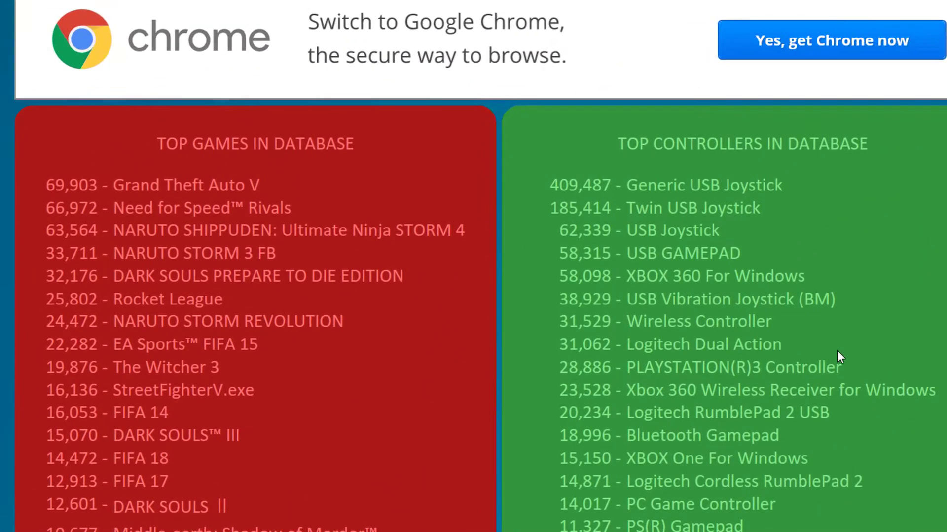
scroll(170, 297, "down", 2)
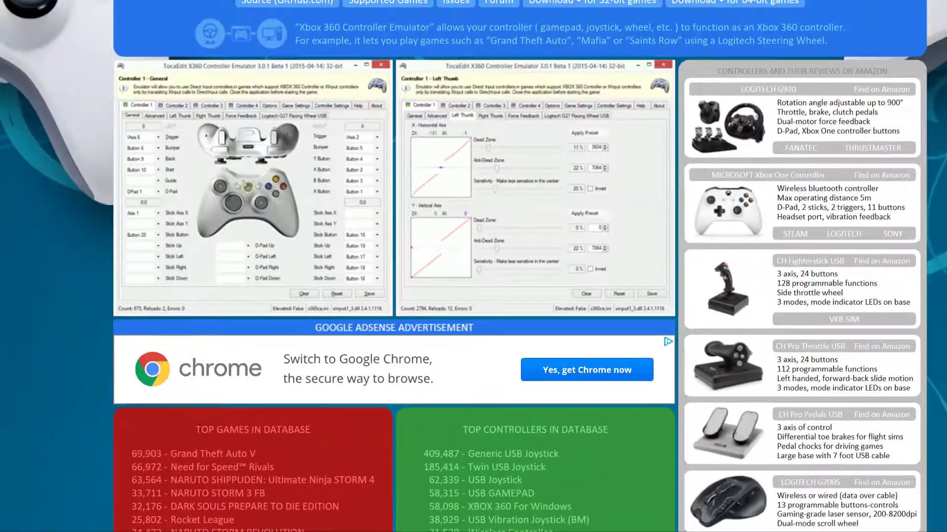
scroll(462, 95, "up", 5)
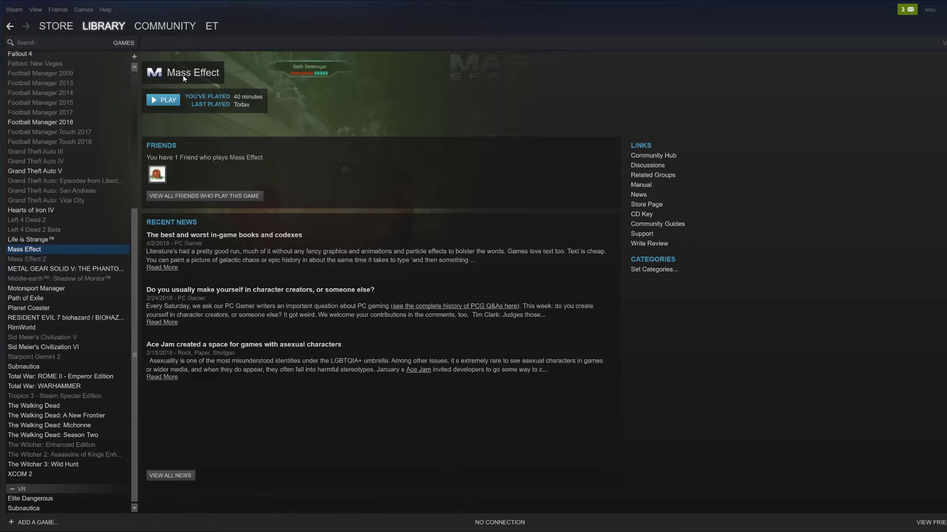
Browse Mass Effect's local install folder from its Steam properties
right_click(22, 250)
left_click(40, 420)
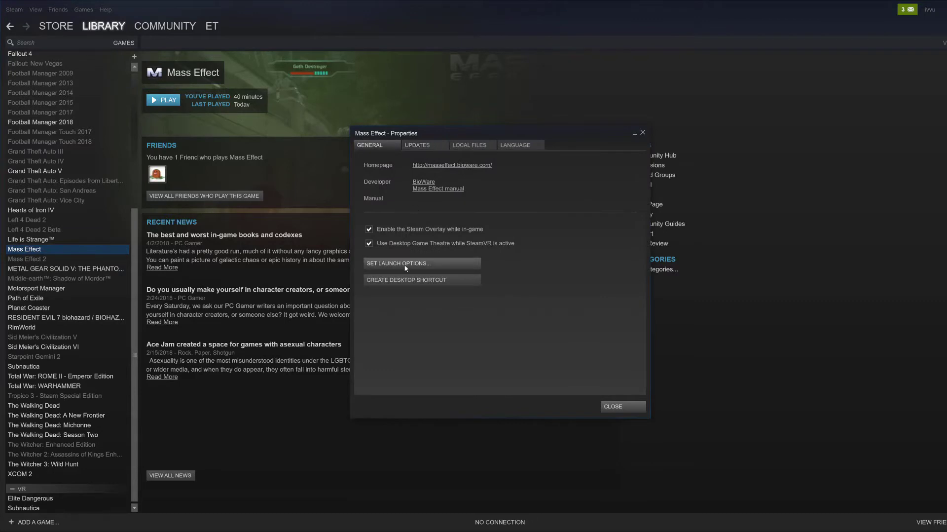
left_click(472, 146)
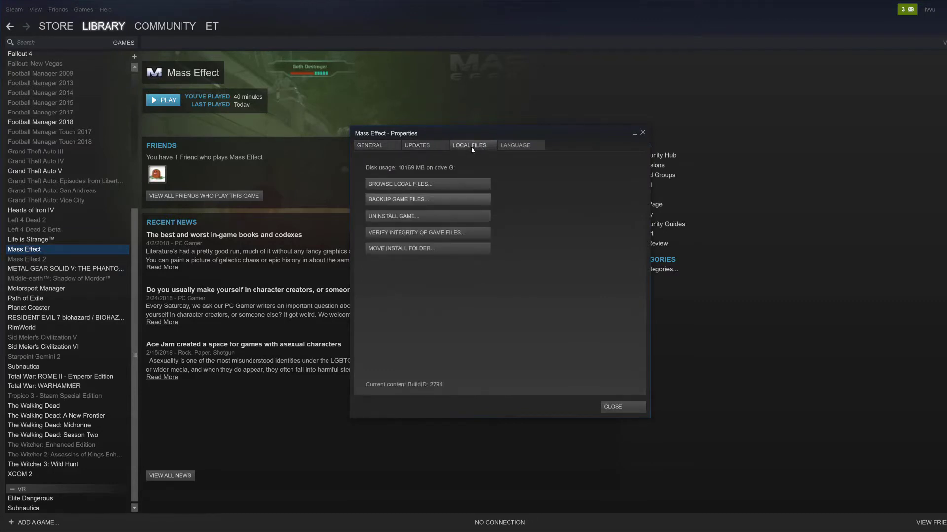
left_click(421, 185)
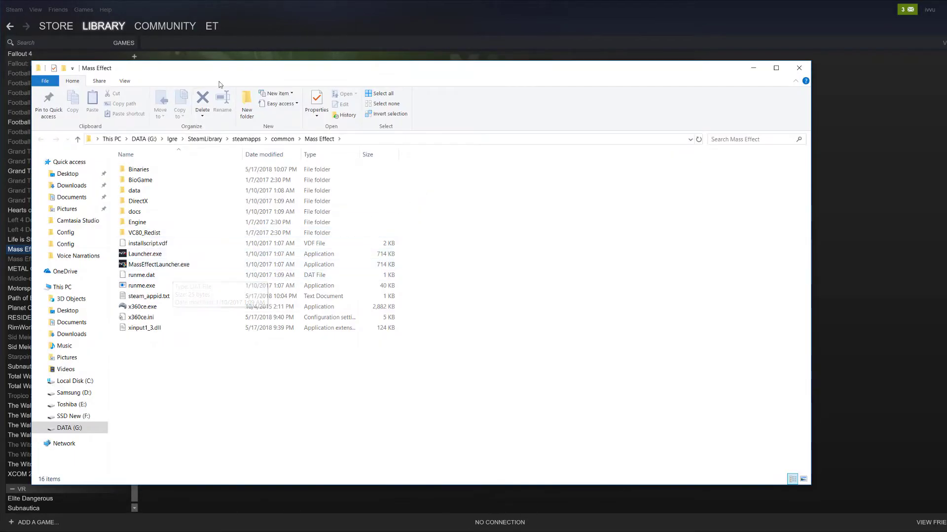
Maximize the folder window and enter the Binaries folder
double_click(238, 77)
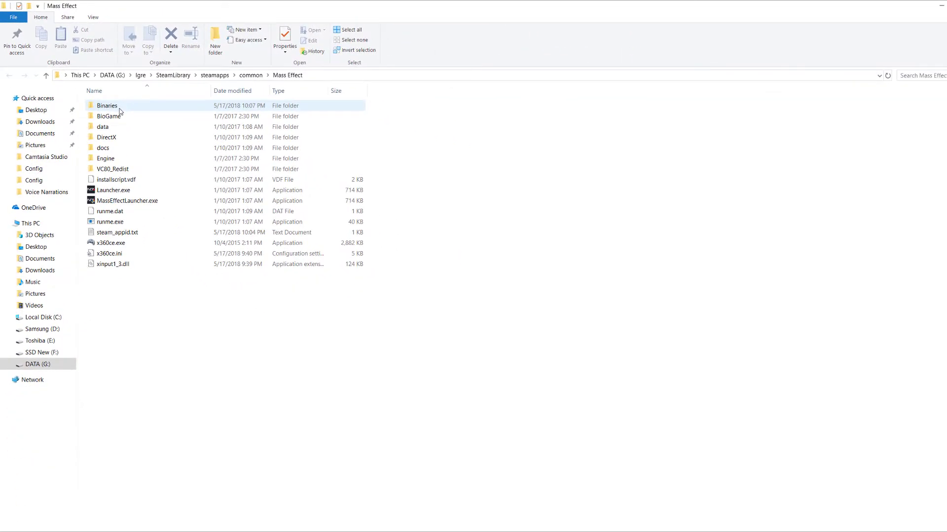
double_click(120, 111)
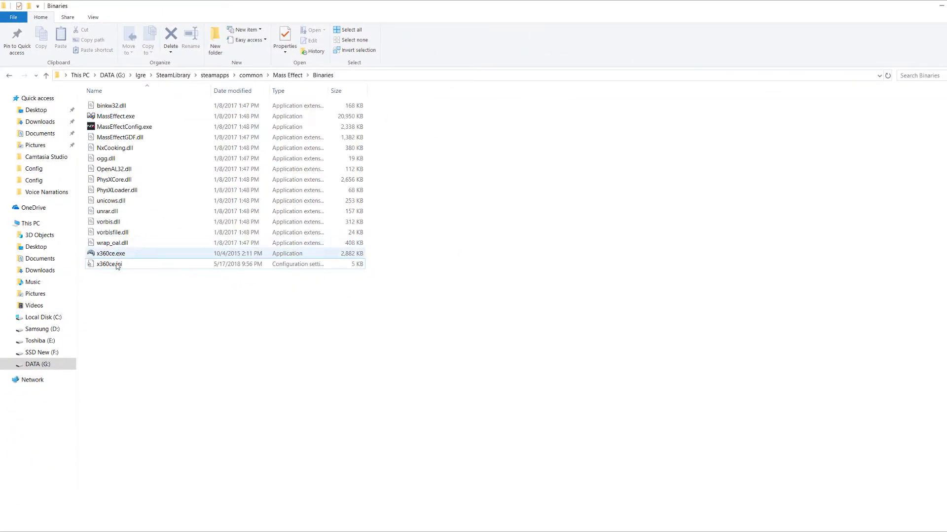
left_click(109, 264)
left_click(141, 328)
Run x360ce.exe with administrator rights
right_click(111, 253)
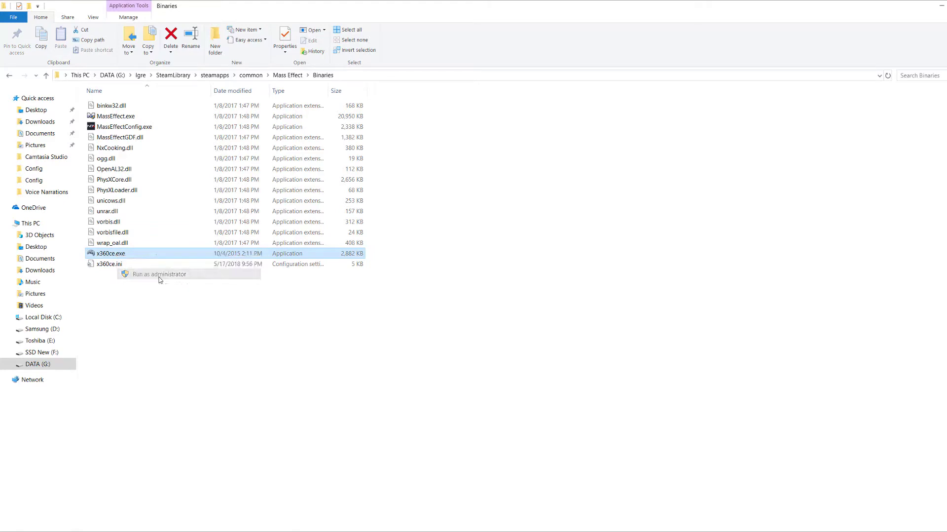
left_click(159, 274)
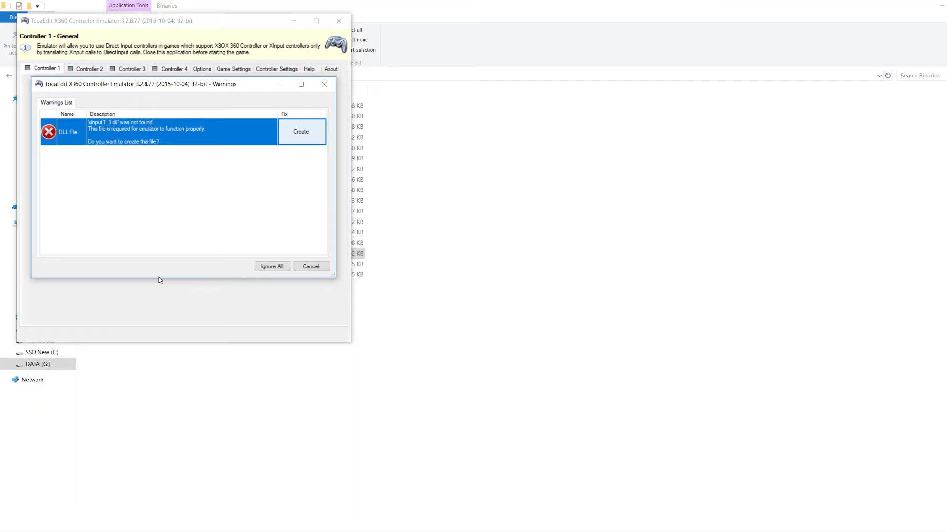
Create the missing xinput1_3.dll, save the controller settings and exit x360ce
key("Return")
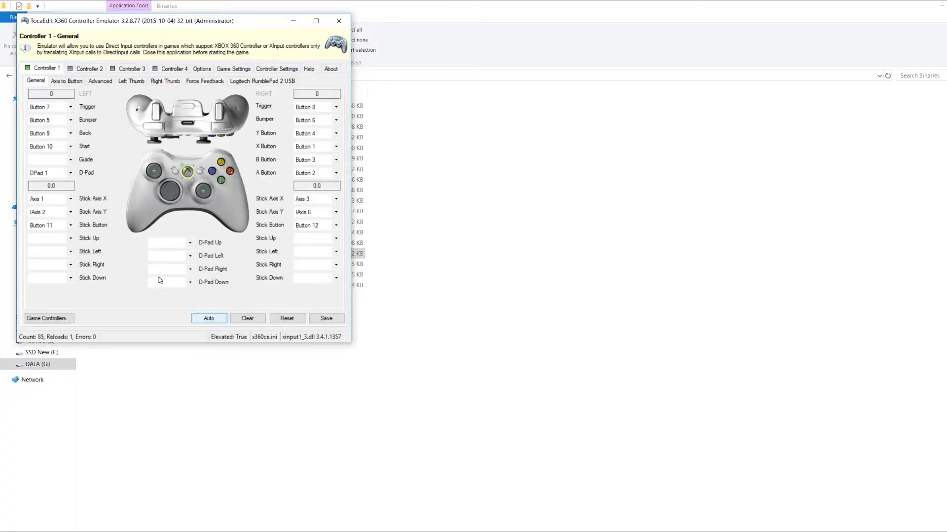
key("Return")
key("Return")
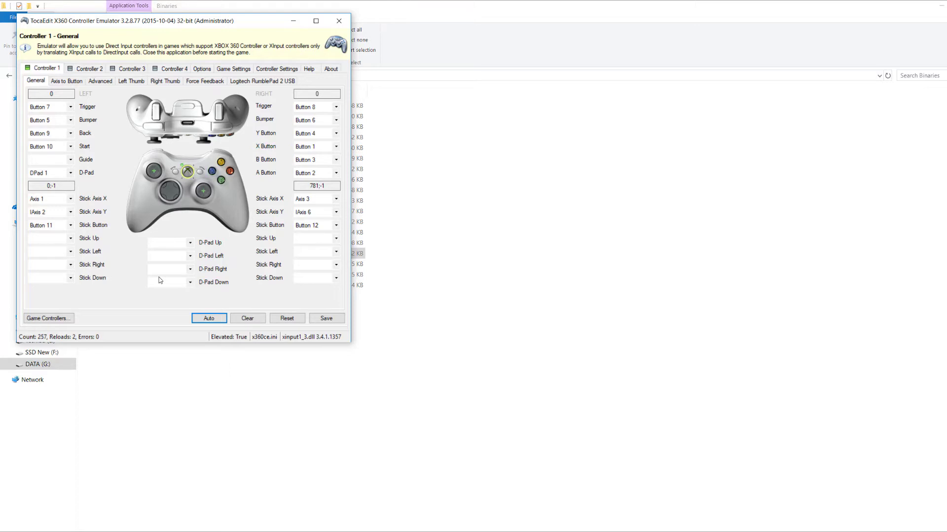
key("Tab")
key("Tab")
key("Tab")
key("Return")
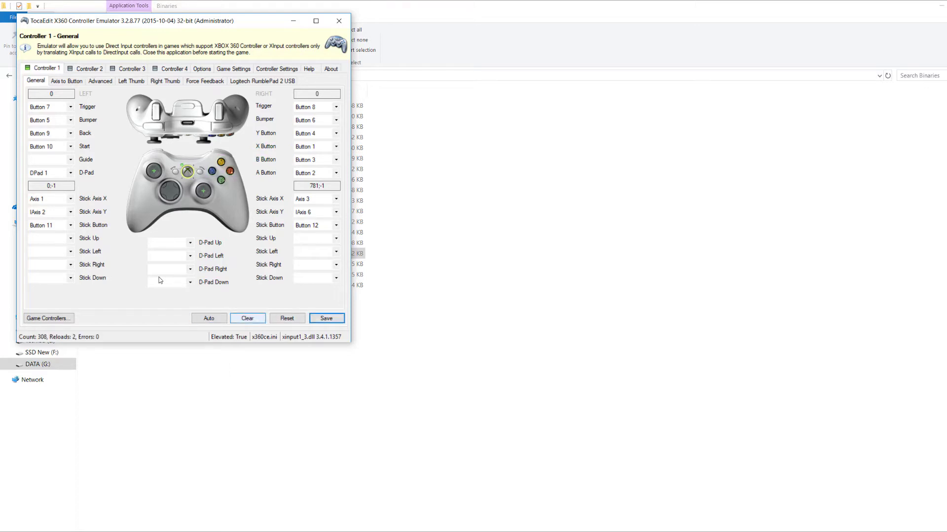
key("alt+F4")
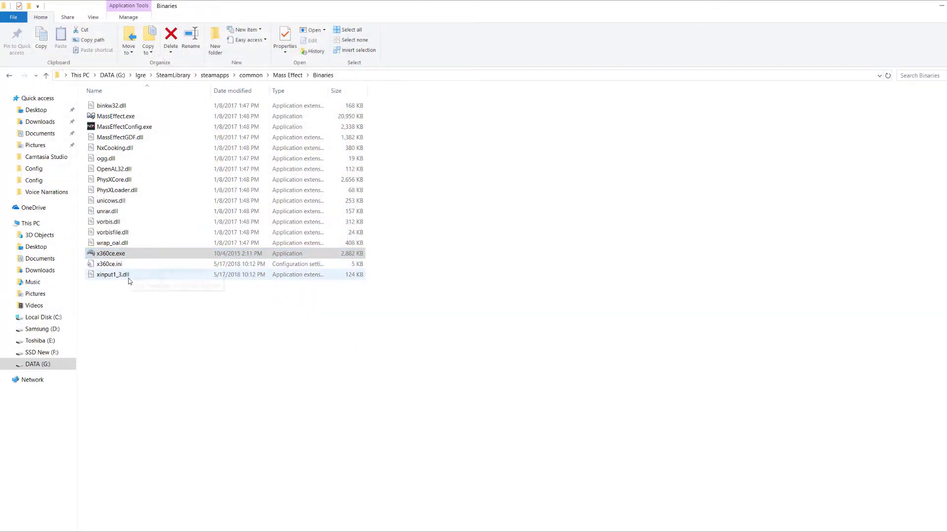
left_click(119, 275)
left_click(150, 307)
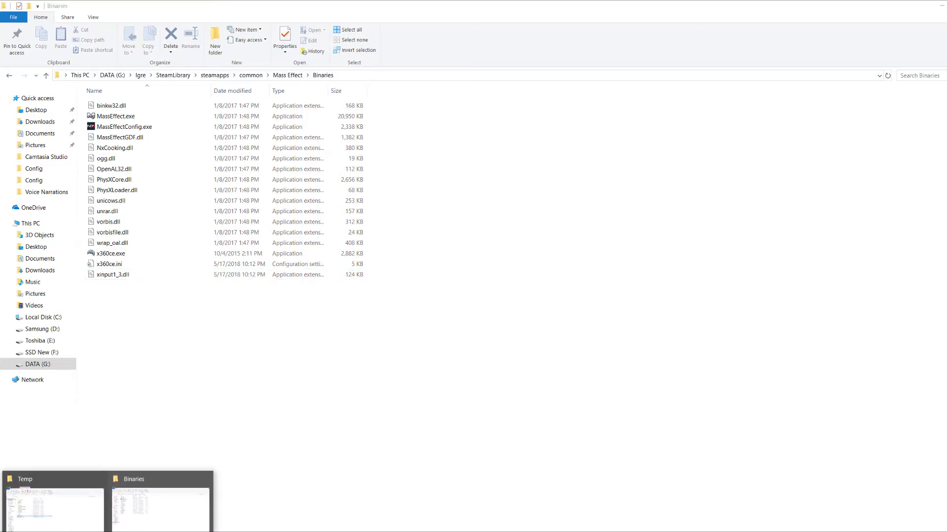
Navigate to Documents > BioWare > Mass Effect > Config
right_click(108, 528)
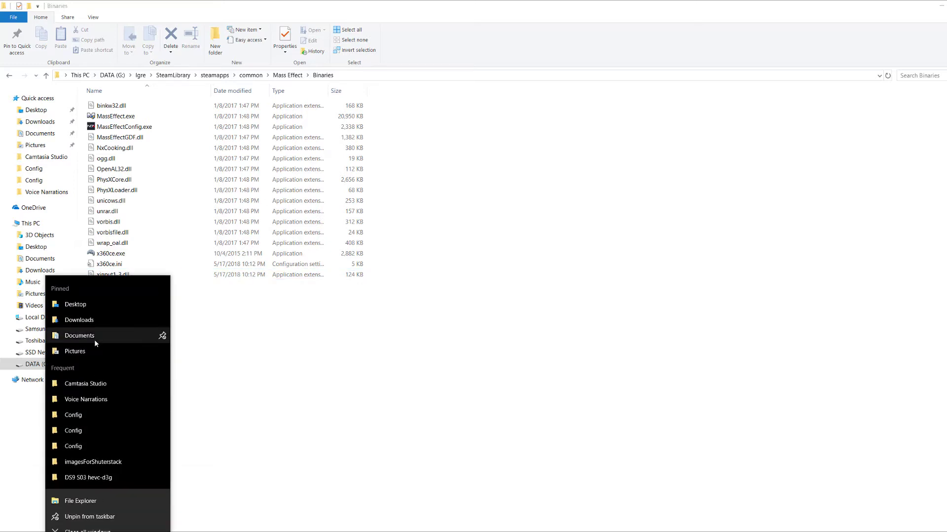
left_click(79, 335)
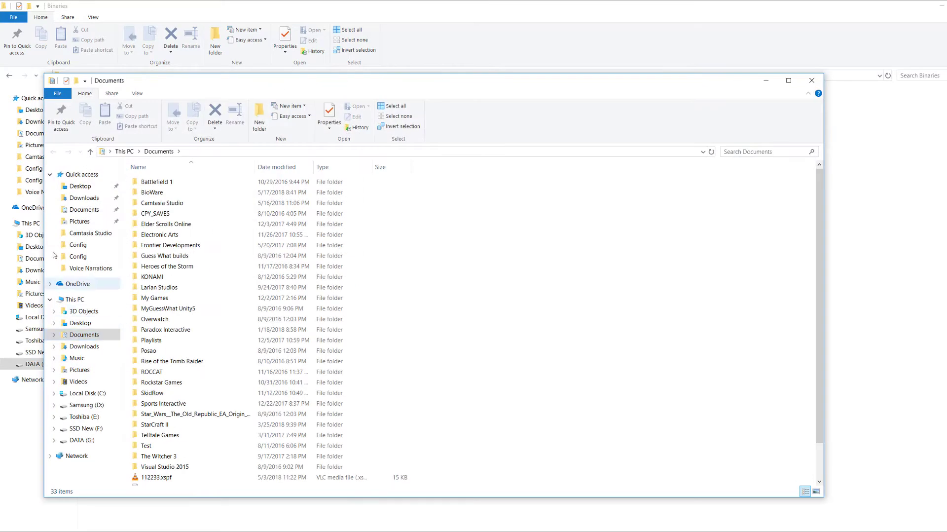
left_click(152, 192)
double_click(158, 195)
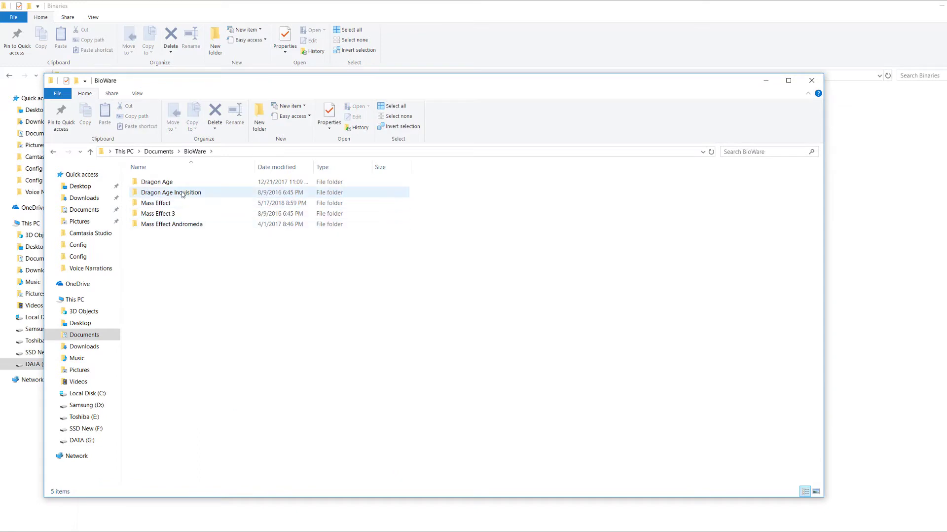
double_click(155, 202)
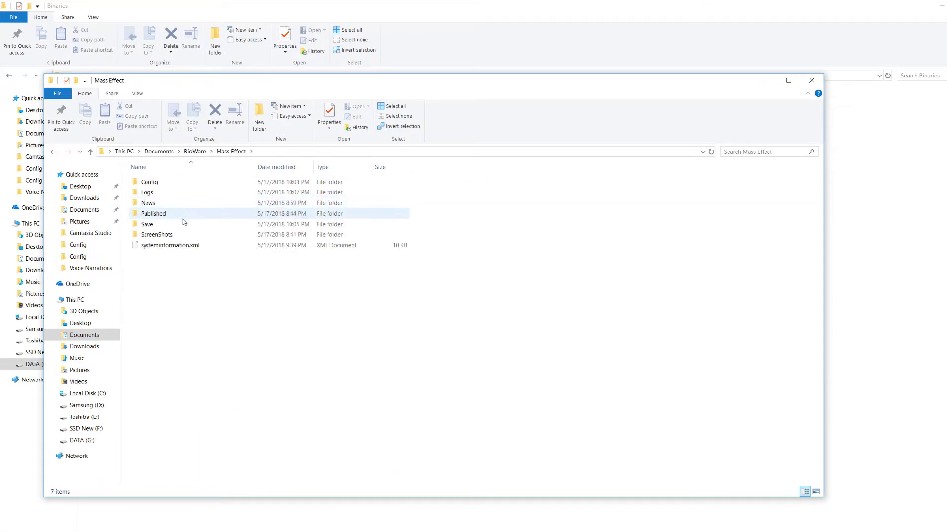
left_click(149, 182)
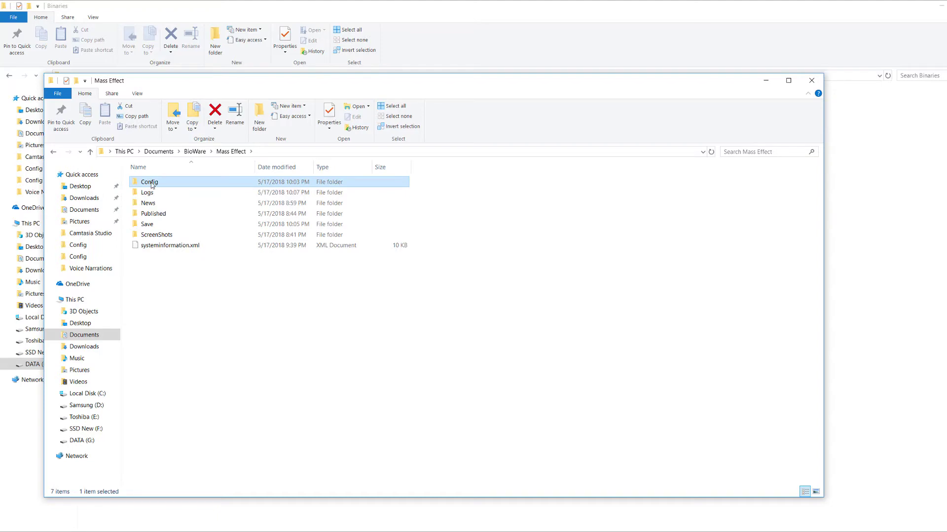
double_click(152, 184)
Open BIOEngine.ini with WordPad
left_click(157, 192)
left_click(209, 133)
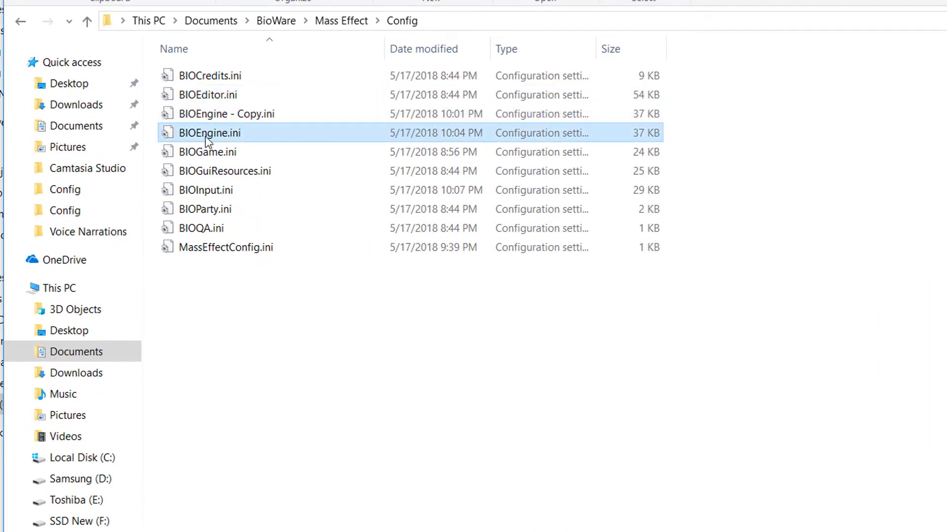
right_click(215, 133)
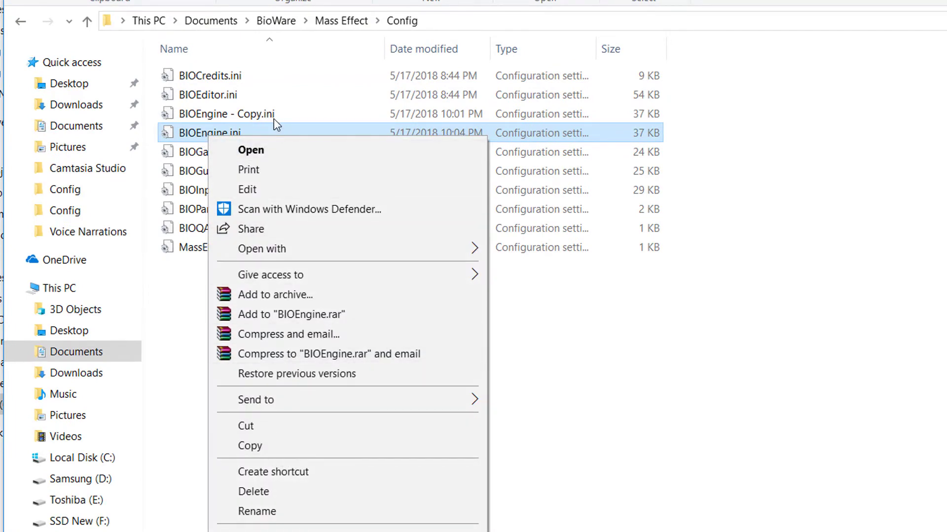
left_click(256, 118)
left_click(209, 133)
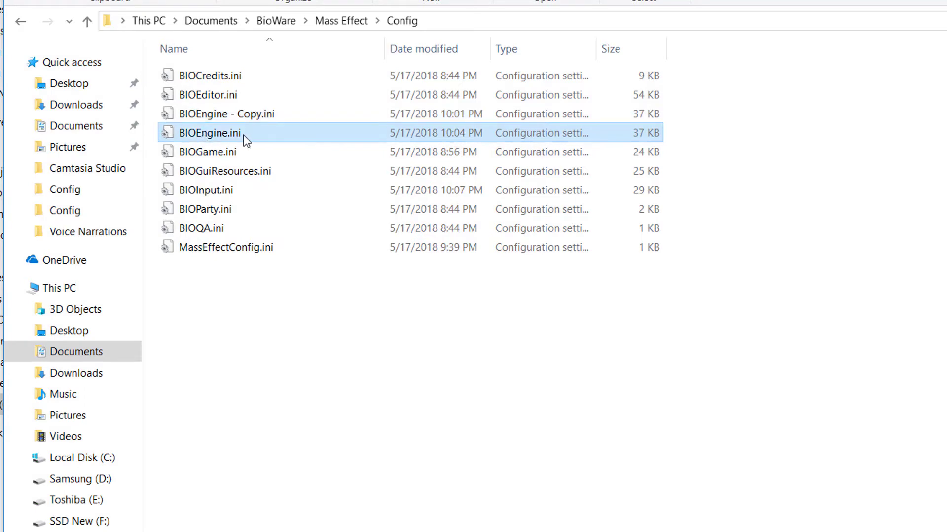
right_click(221, 137)
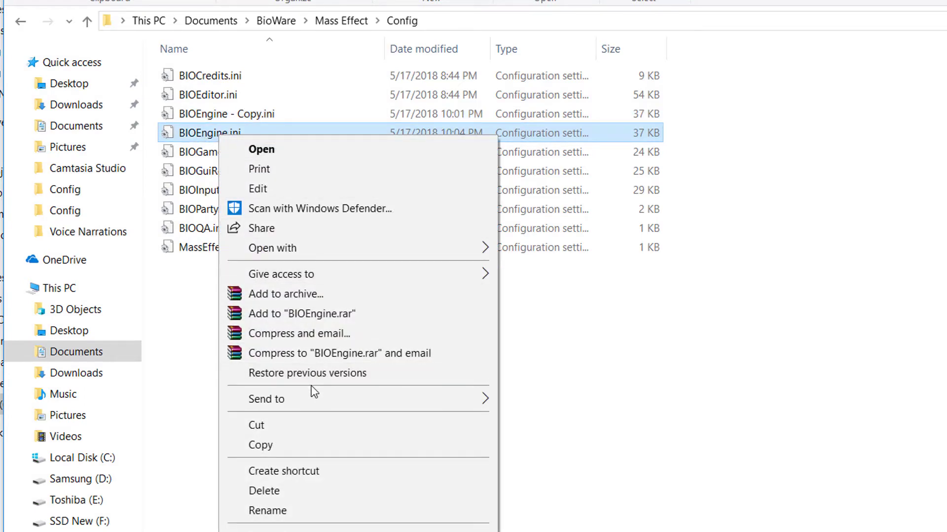
mouse_move(296, 247)
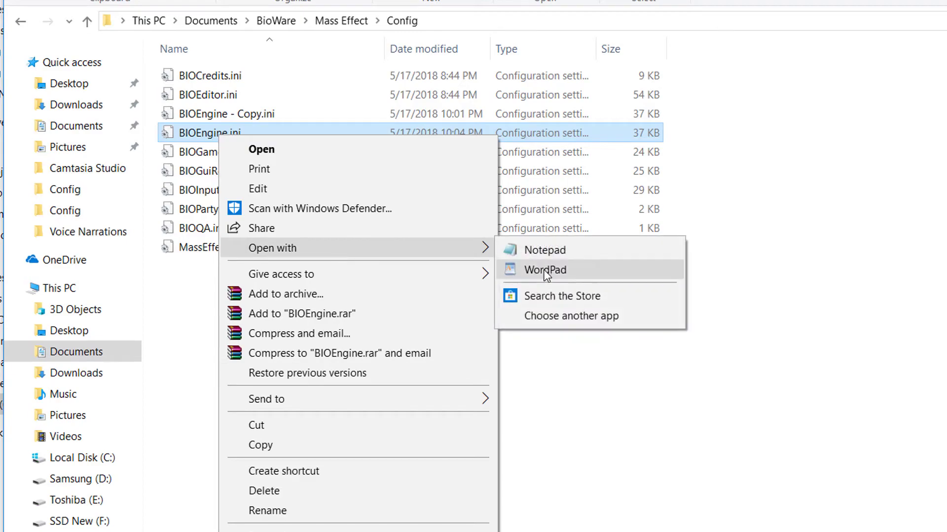
left_click(547, 272)
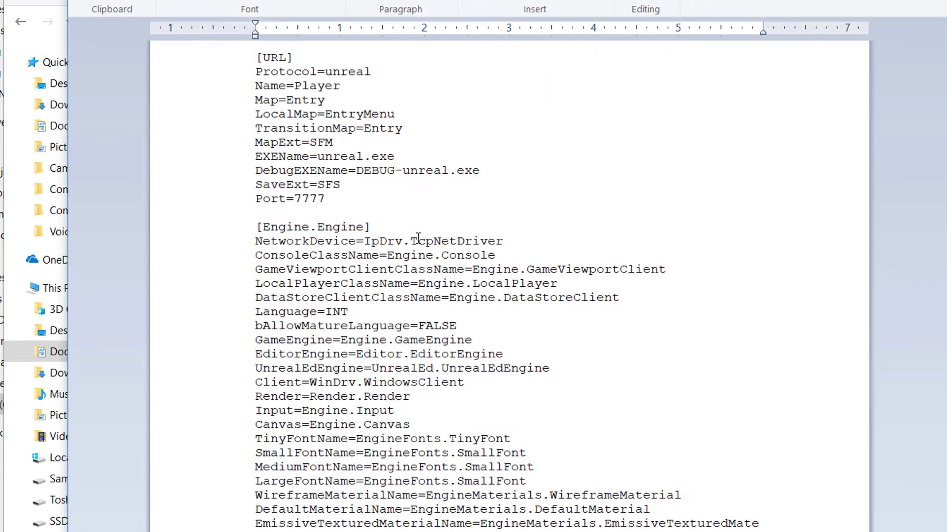
Start a text search within the ini file
left_click(348, 199)
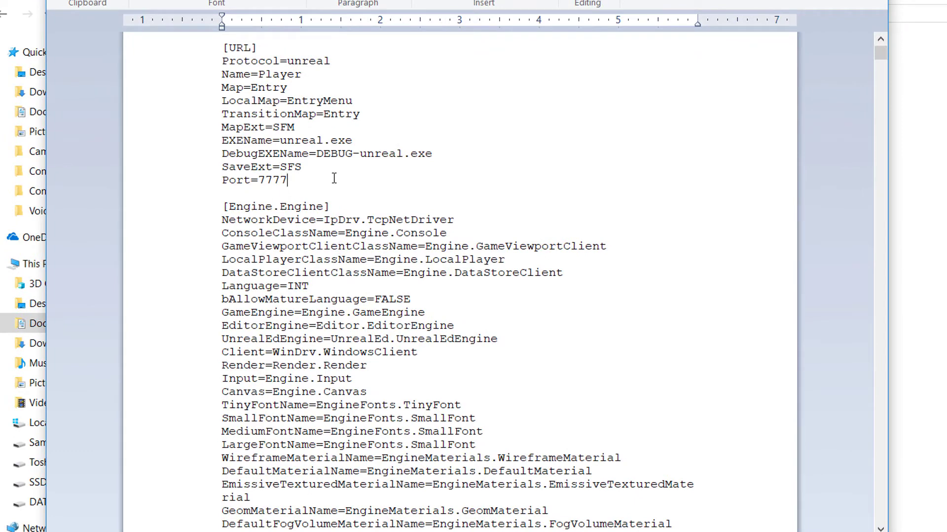
key("ctrl+f")
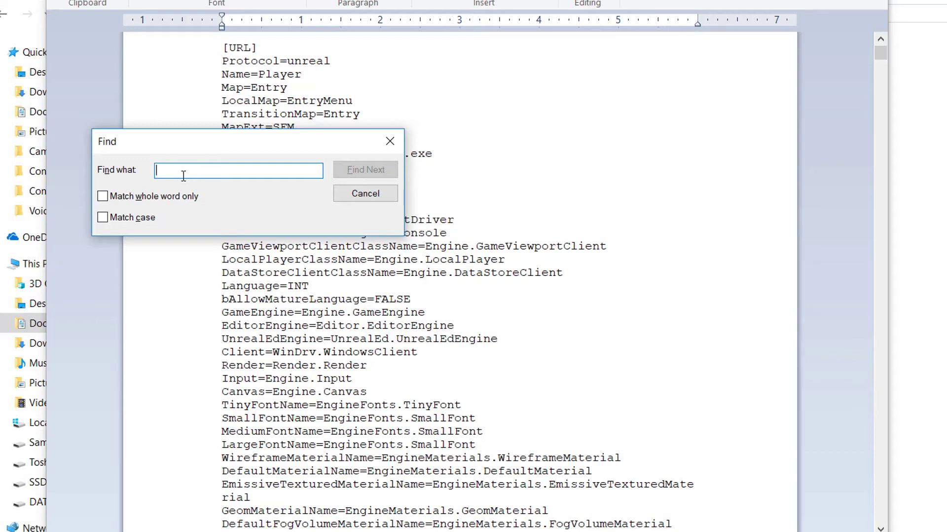
type("Gamepad")
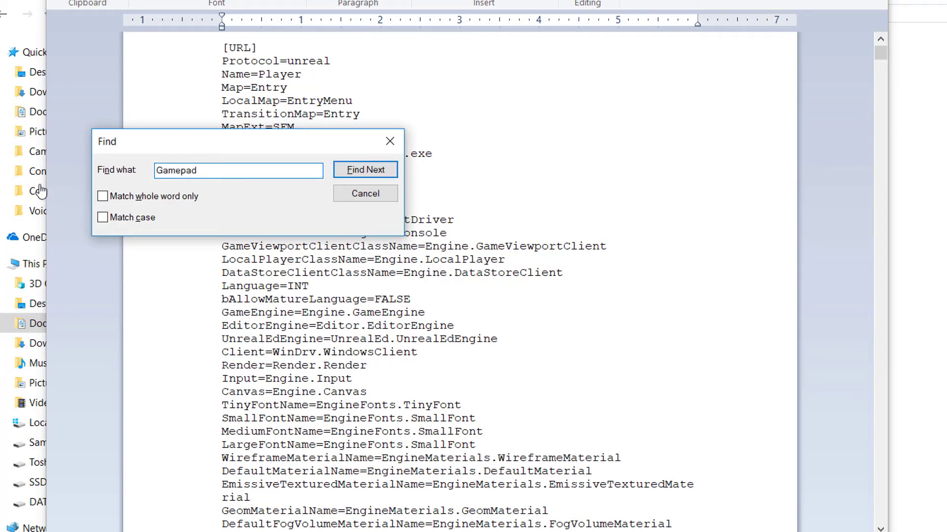
Locate 'Gamepad' and delete the Suppress=Gamepad line
left_click(366, 170)
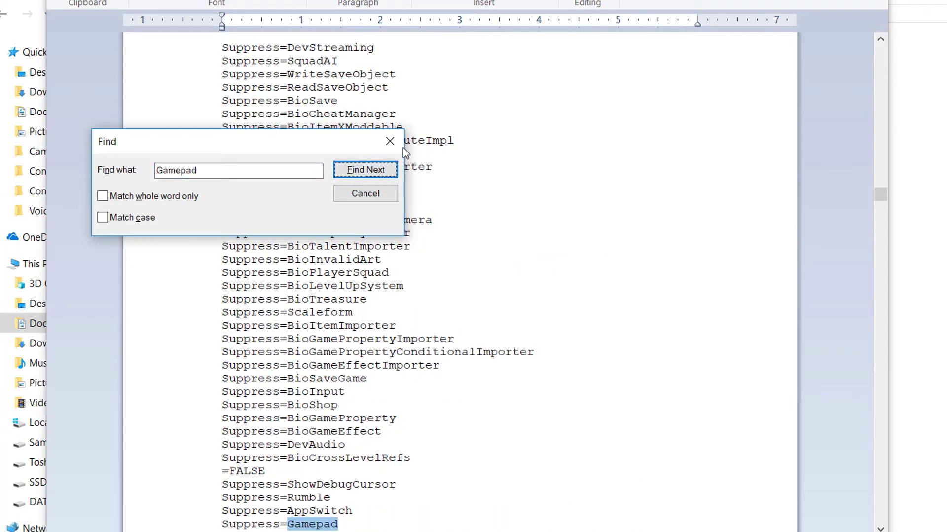
left_click(390, 141)
scroll(408, 298, "down", 5)
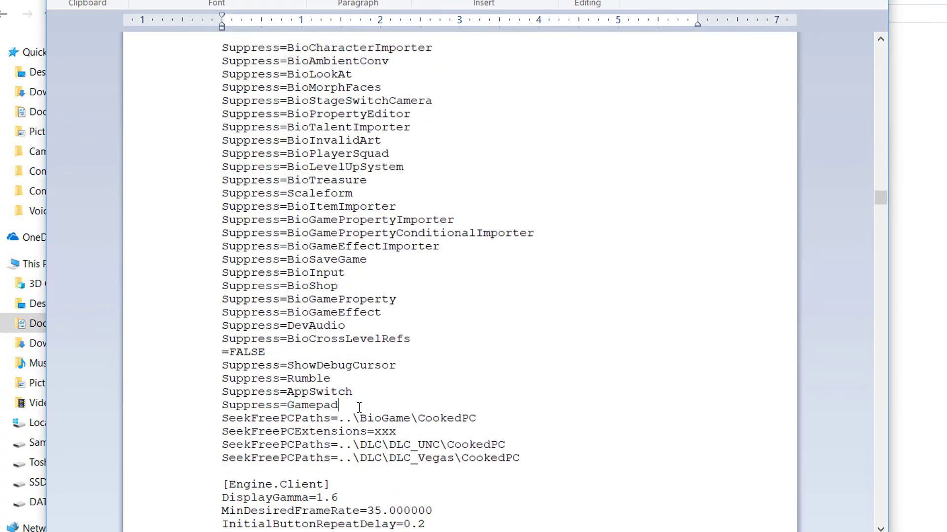
left_click_drag(341, 405, 222, 404)
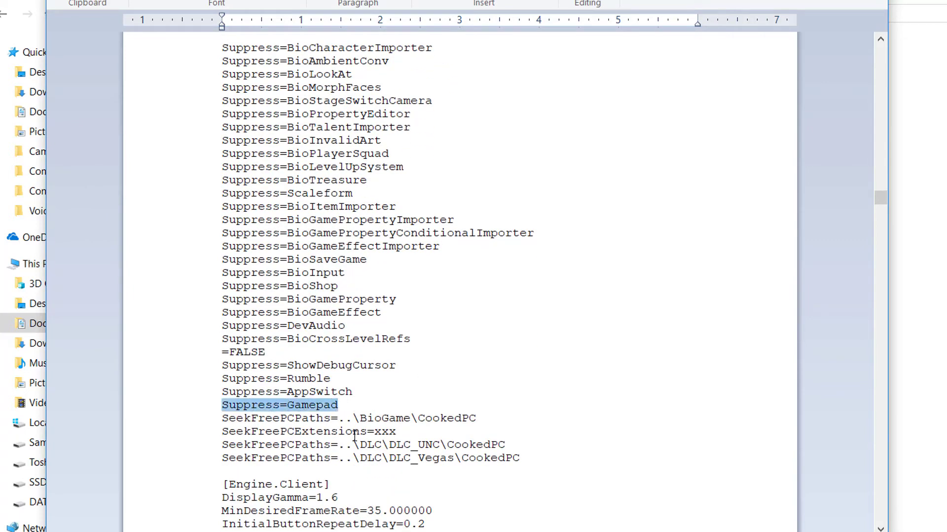
key("Delete")
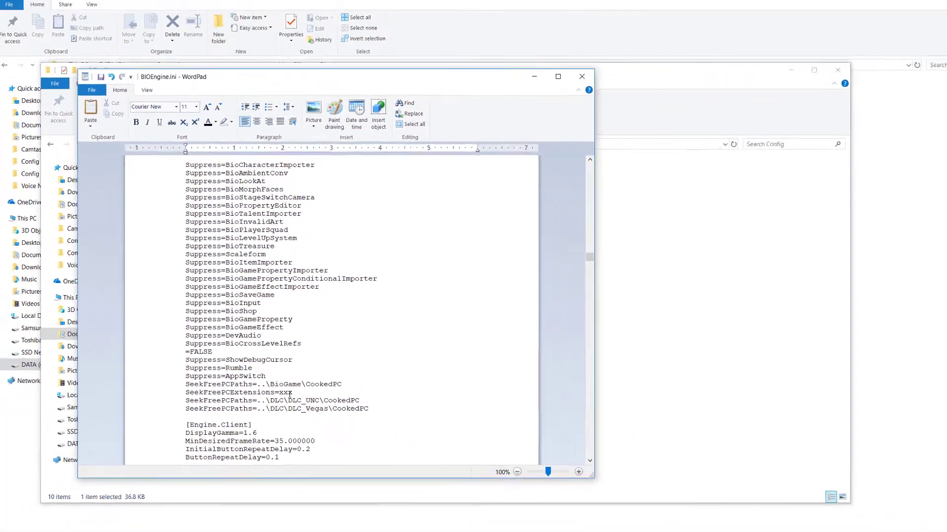
Remove the leftover blank line and select the [WinDrv.WindowsClient] header
key("Delete")
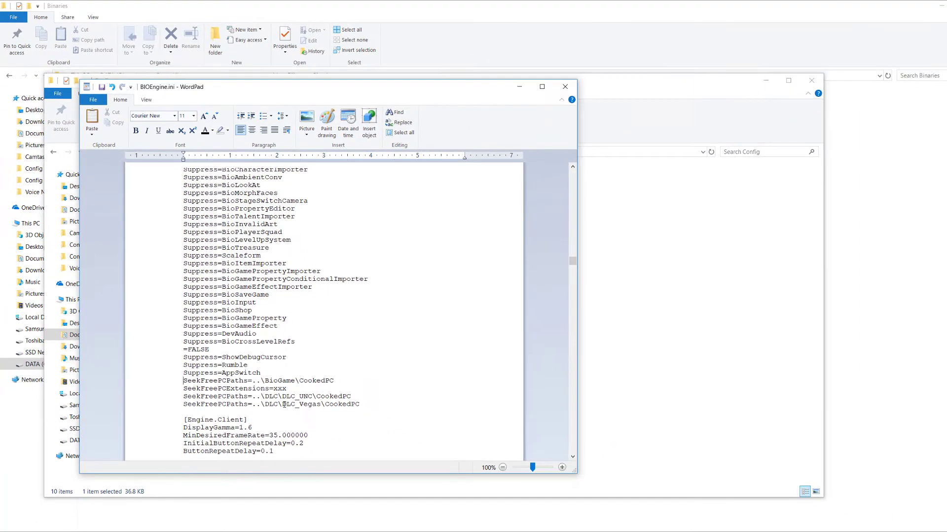
scroll(287, 375, "down", 2)
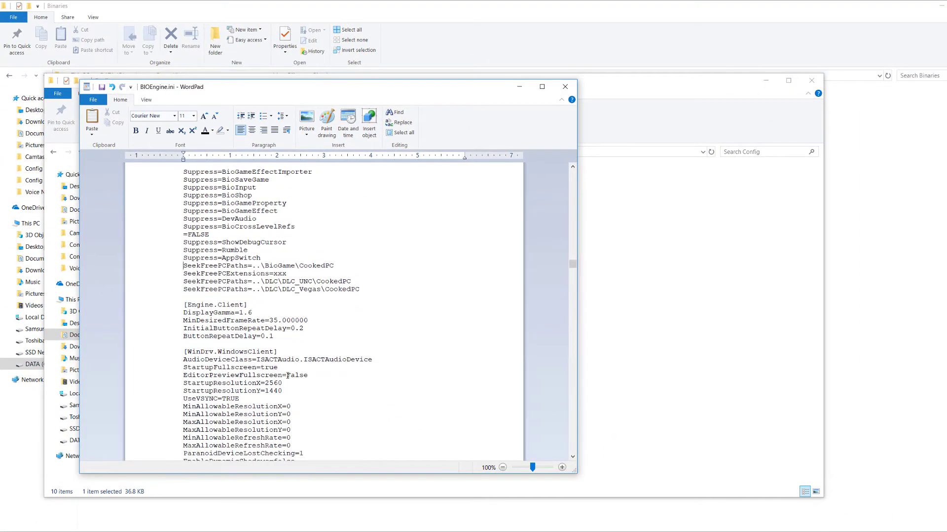
double_click(259, 332)
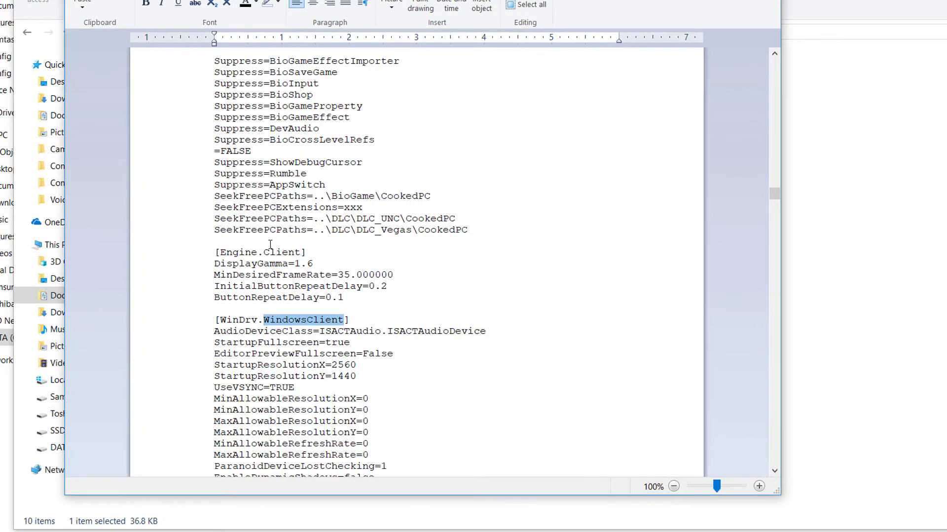
triple_click(222, 320)
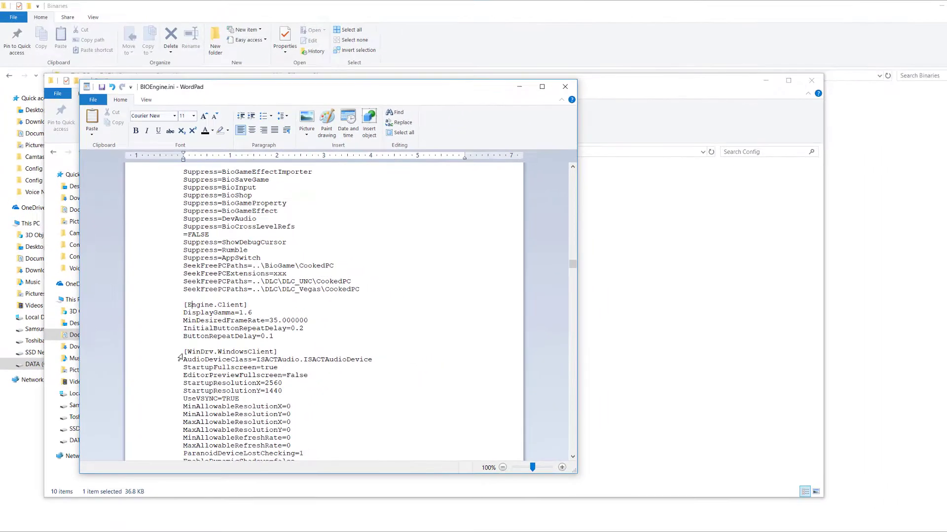
scroll(270, 358, "down", 2)
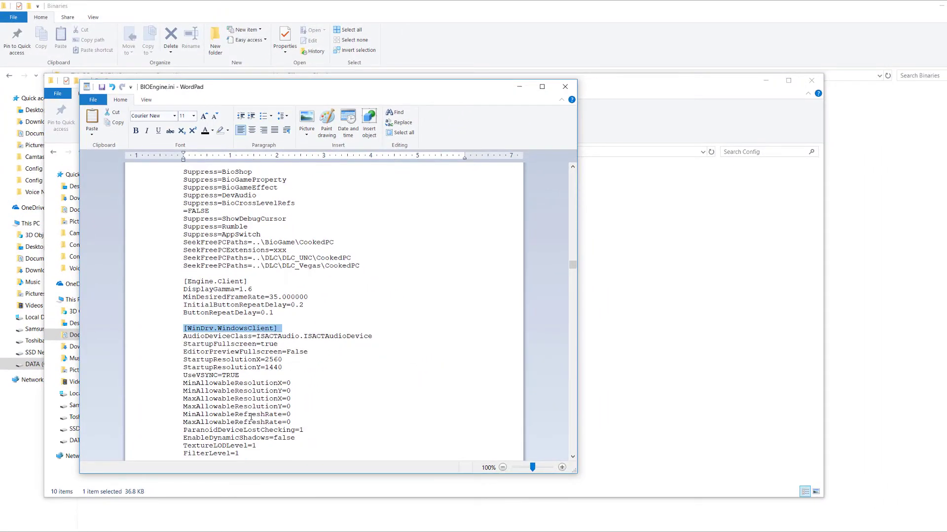
scroll(253, 445, "down", 2)
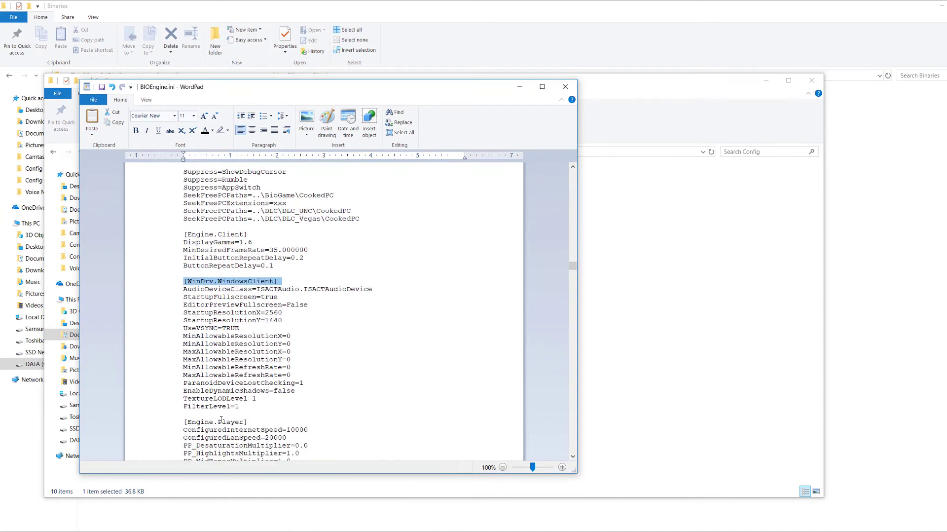
scroll(220, 419, "up", 1)
Add AllowJoystickInput=TRUE on a new line after FilterLevel=1
left_click(246, 430)
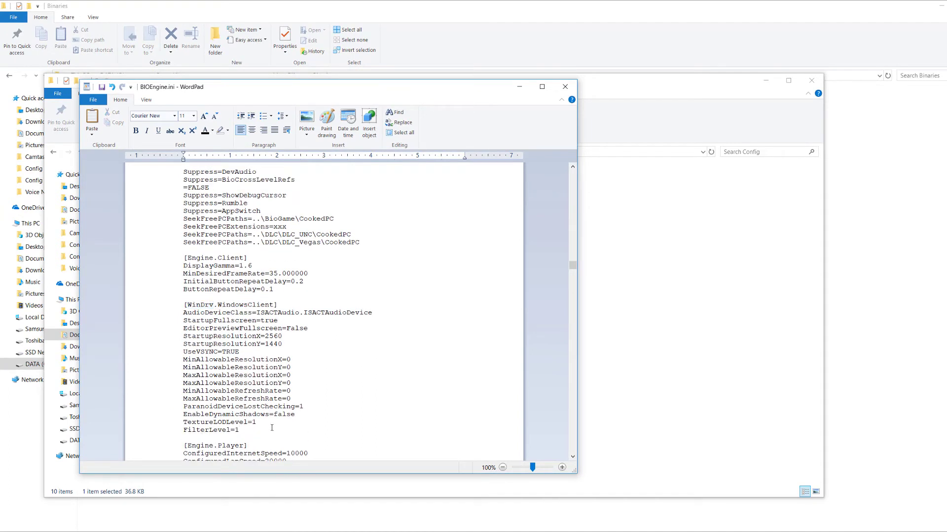
key("Return")
type("AllowJoystickInput=TRUE")
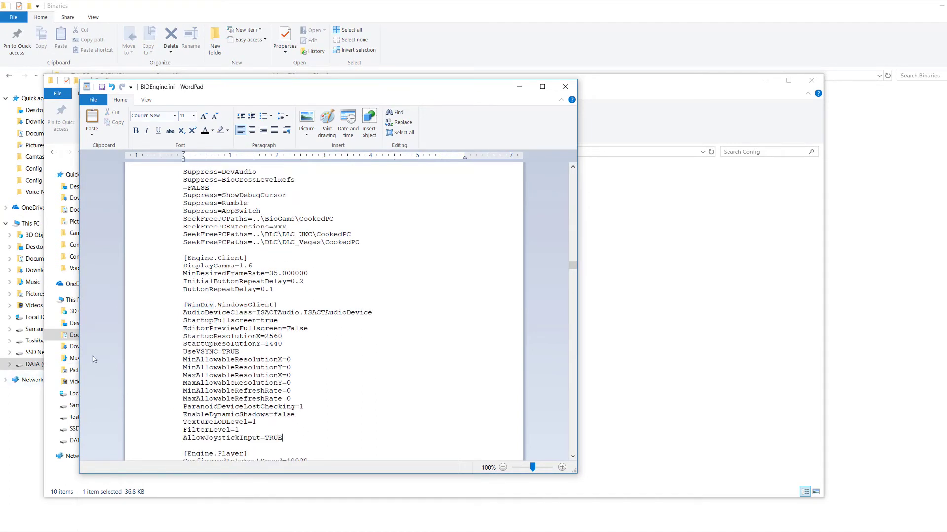
Select the TRUE value of SuppressMeansUnsuppress so it can be replaced with FALSE
double_click(237, 438)
left_click(237, 437)
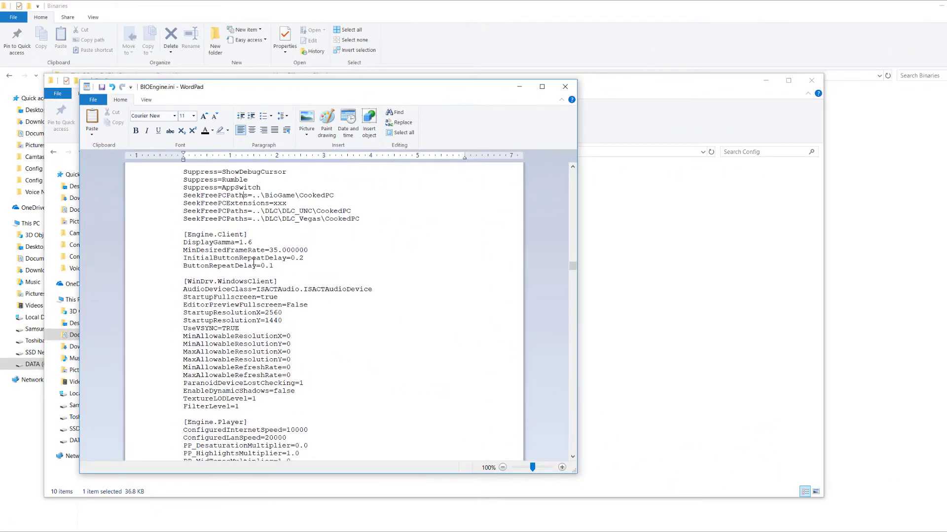
scroll(253, 283, "up", 3)
scroll(253, 283, "up", 5)
scroll(296, 311, "up", 5)
scroll(318, 336, "up", 3)
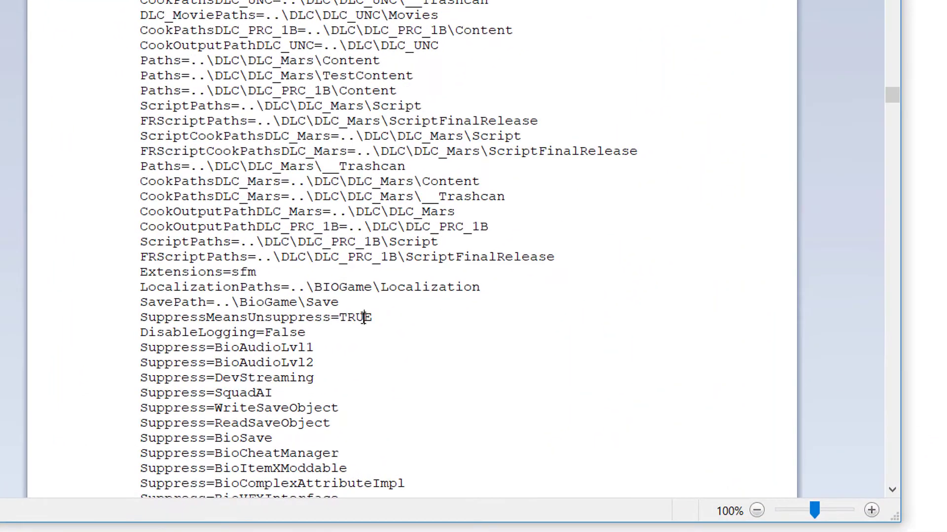
double_click(296, 366)
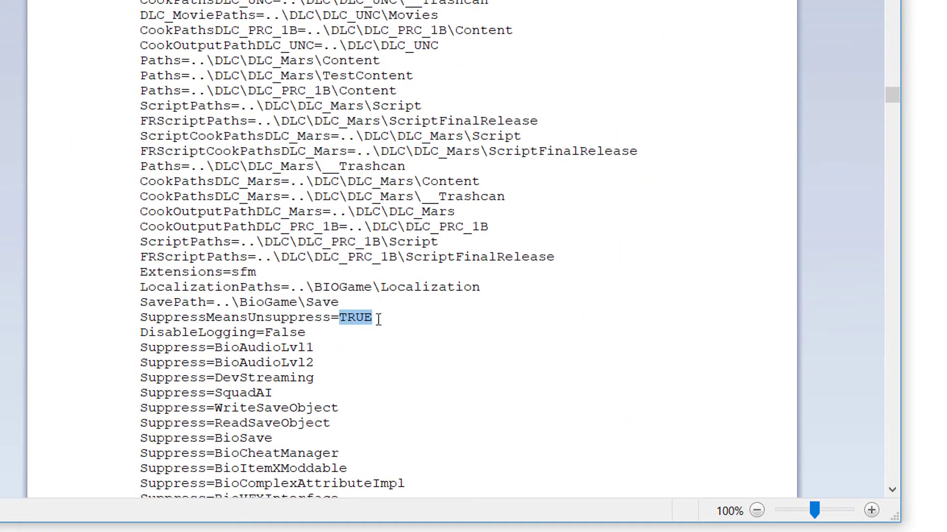
double_click(315, 317)
triple_click(366, 317)
double_click(356, 317)
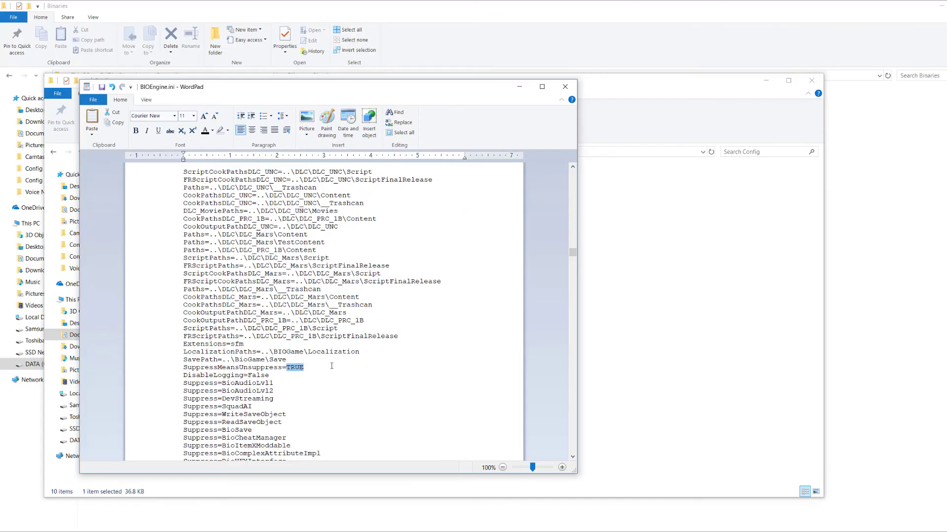
type("FALS")
scroll(331, 366, "down", 10)
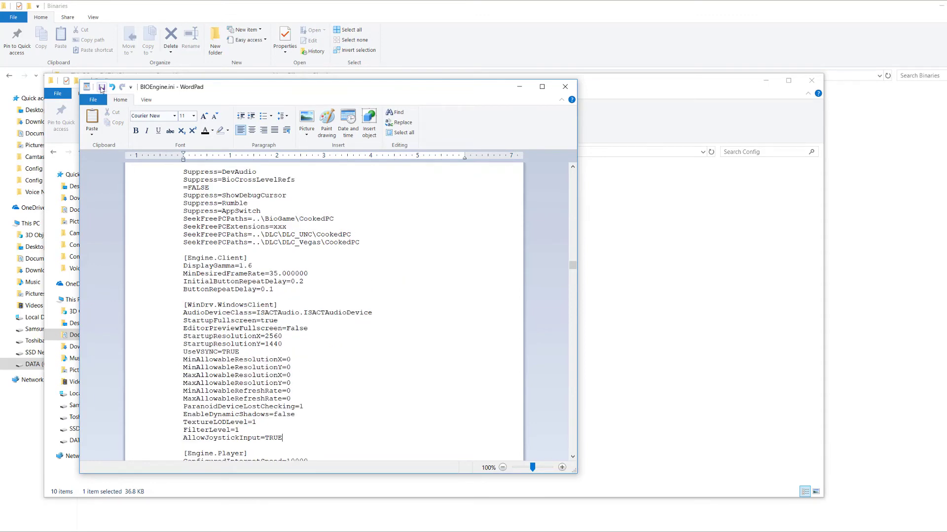
Save BIOEngine.ini and exit WordPad
left_click(103, 87)
scroll(332, 334, "down", 10)
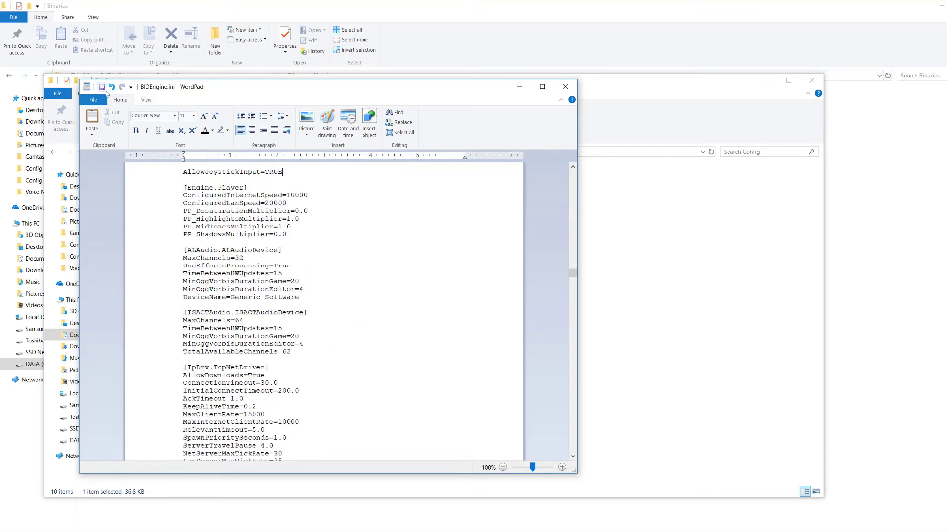
left_click(565, 87)
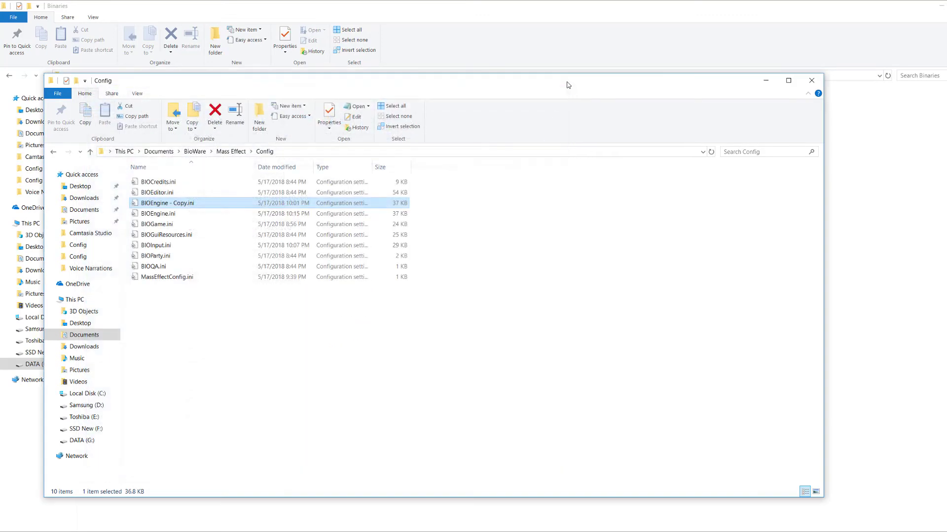
Tick Read-only in BIOEngine.ini's properties
right_click(166, 213)
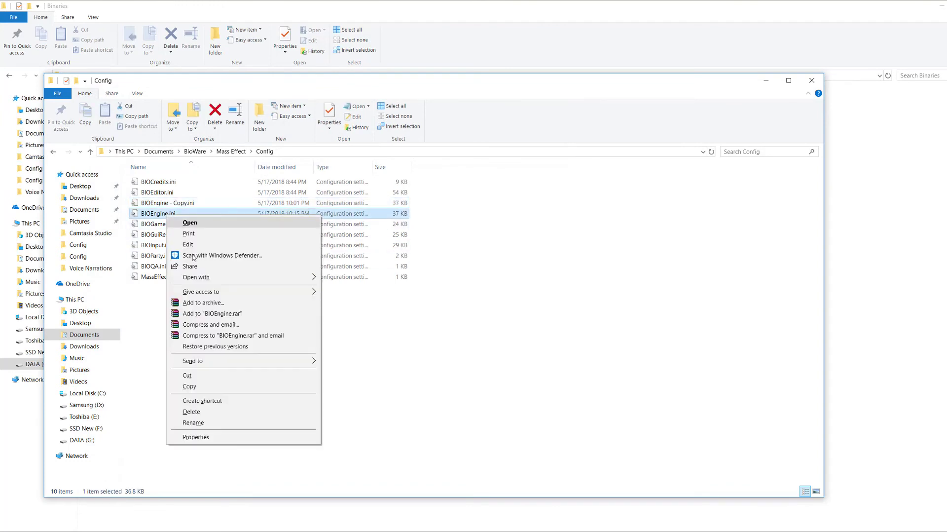
left_click(206, 438)
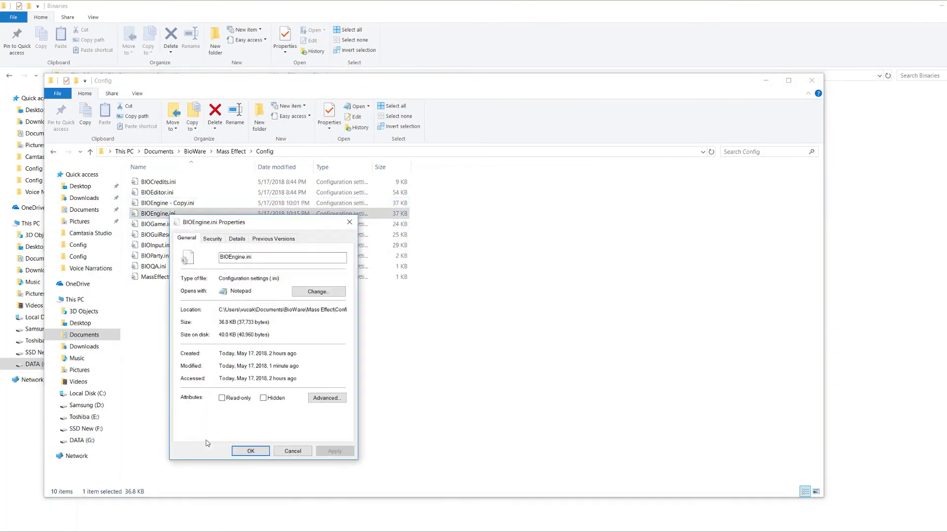
left_click(222, 398)
Apply the read-only attribute and confirm the Properties dialog
left_click(335, 450)
left_click(250, 450)
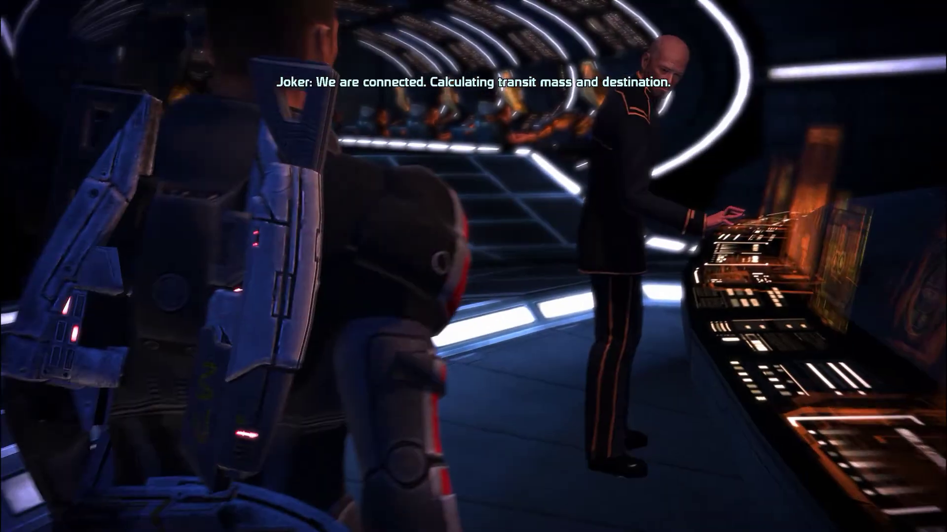